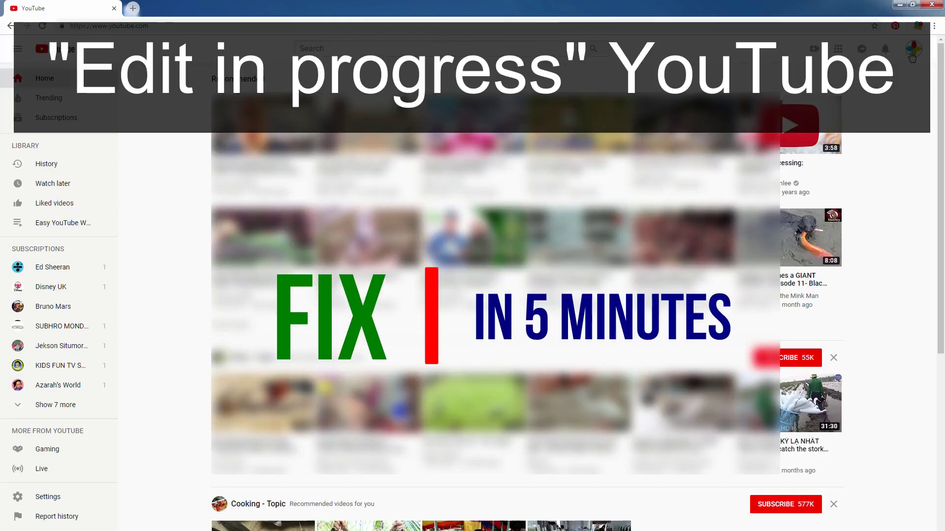
Go to Creator Studio from the account avatar menu.
click(912, 55)
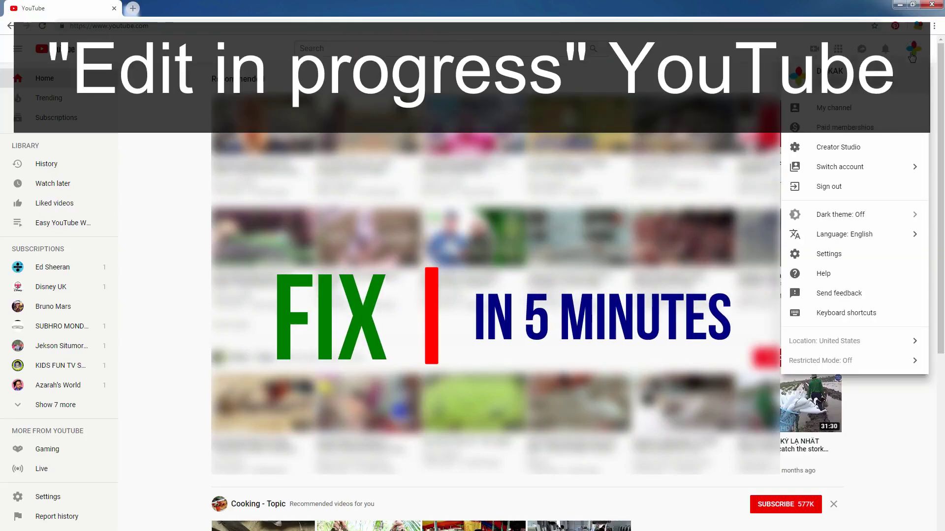
click(869, 153)
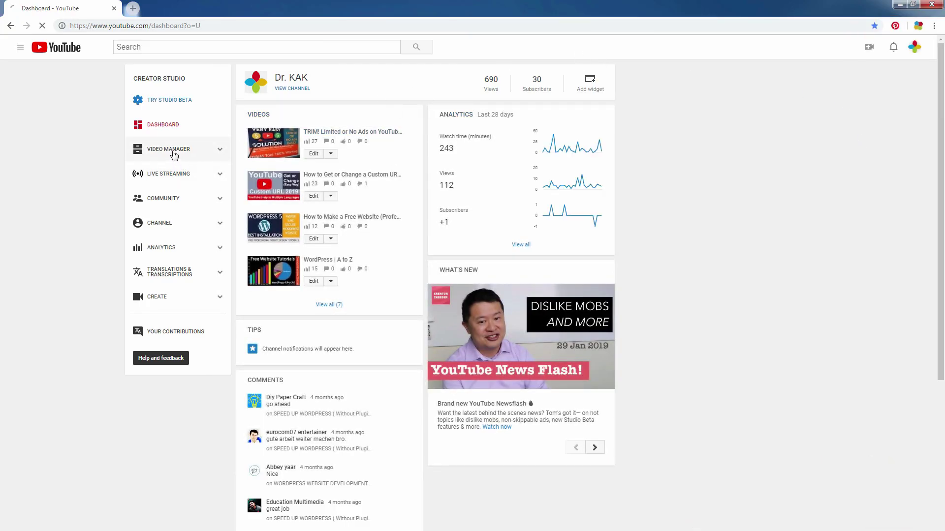
Show the Video Manager list of 7 videos, then restore down and reposition the Chrome window.
click(174, 155)
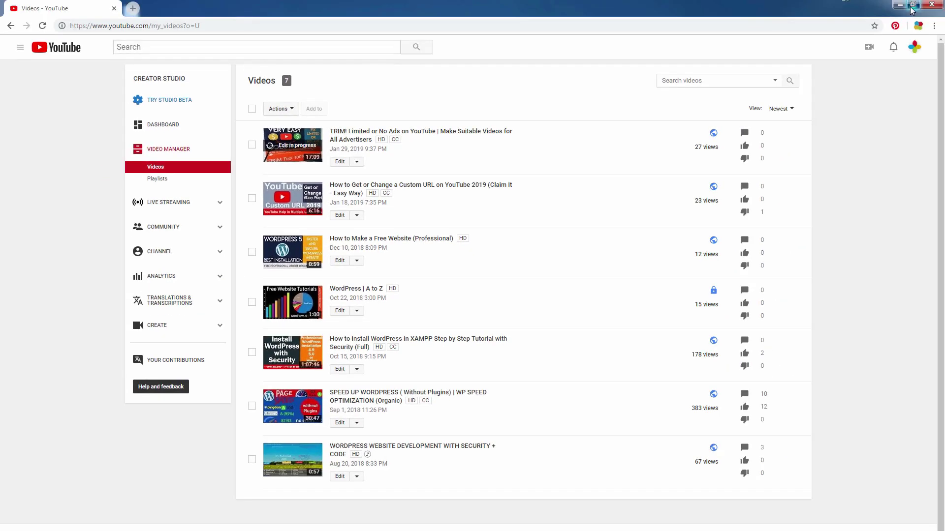
click(912, 6)
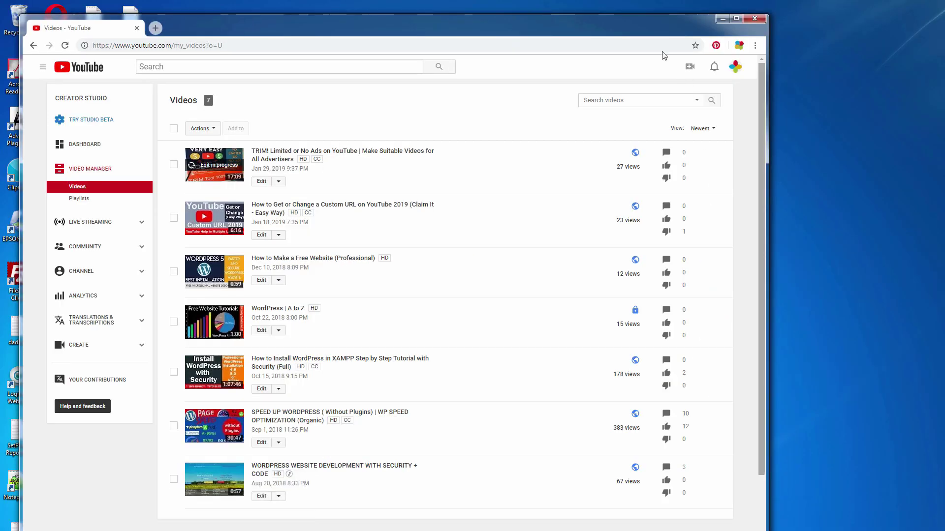
drag(676, 25, 646, 26)
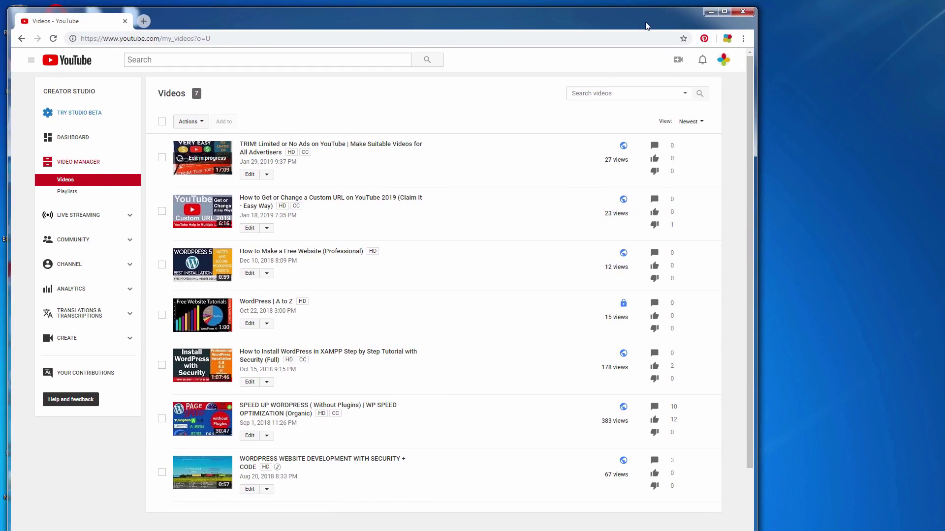
Place Calendar and Clock gadgets on the desktop's right side from the Gadgets gallery.
right_click(790, 305)
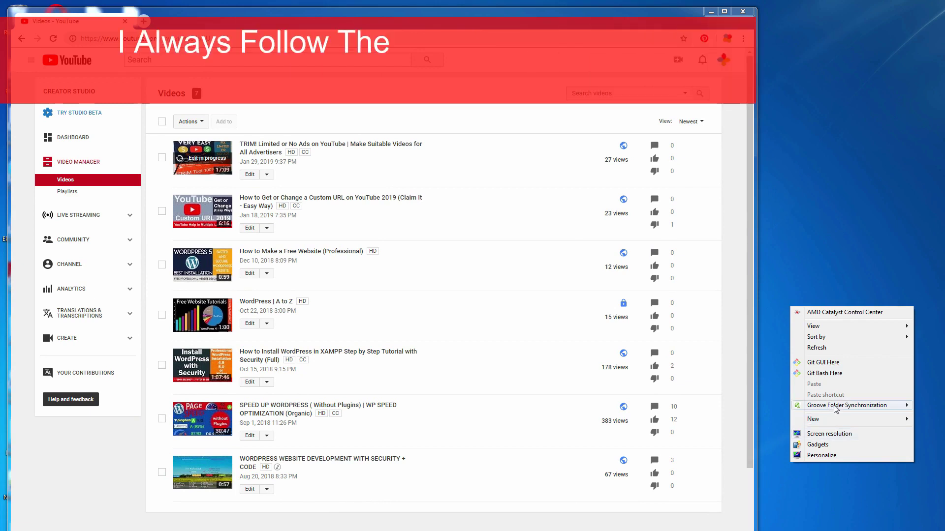
click(833, 446)
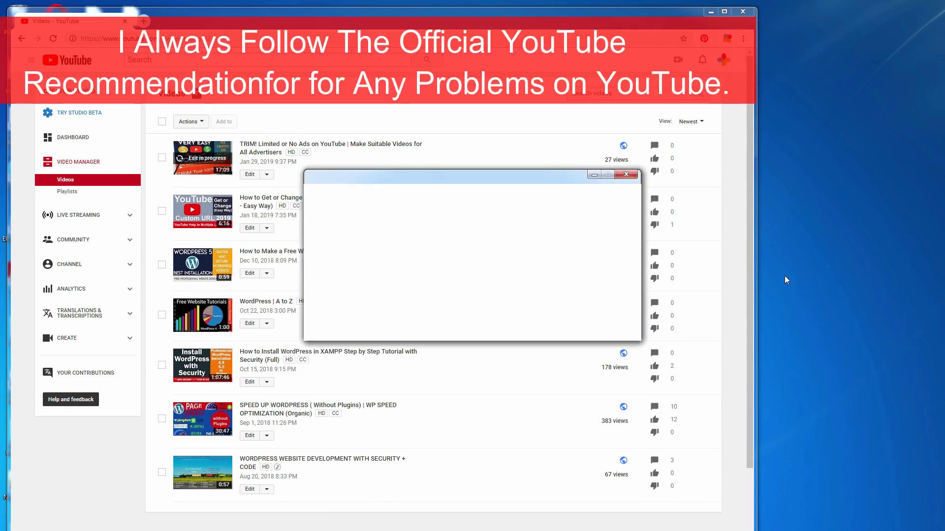
drag(329, 239, 835, 55)
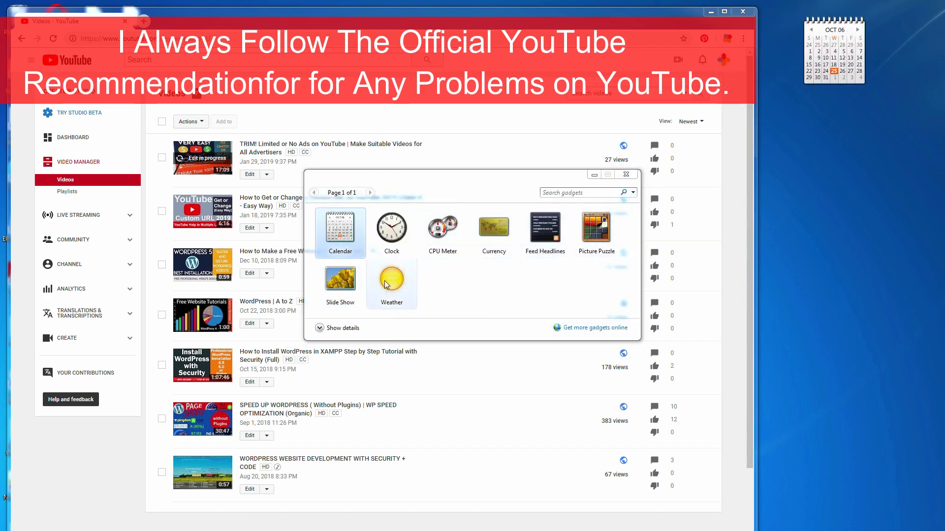
drag(394, 241, 824, 146)
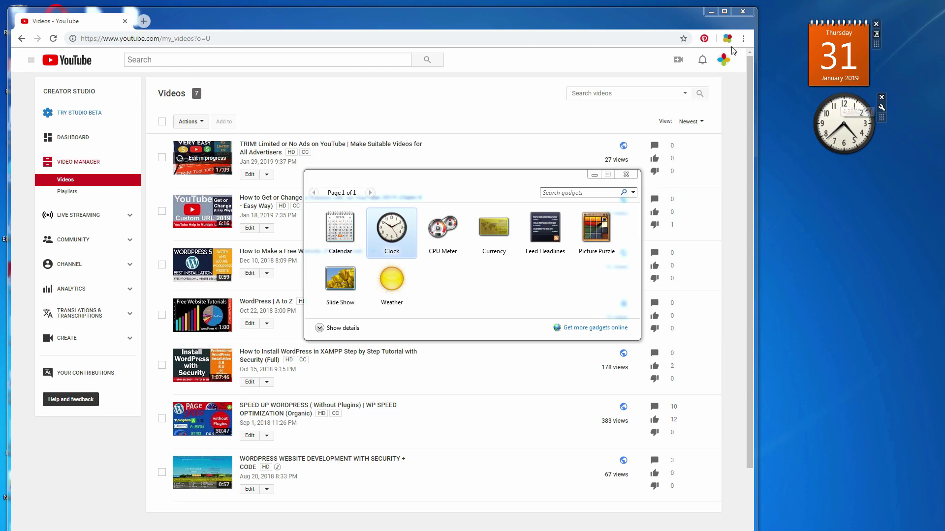
Close the gadget gallery and load the TRIM! video in the Studio video editor.
click(625, 174)
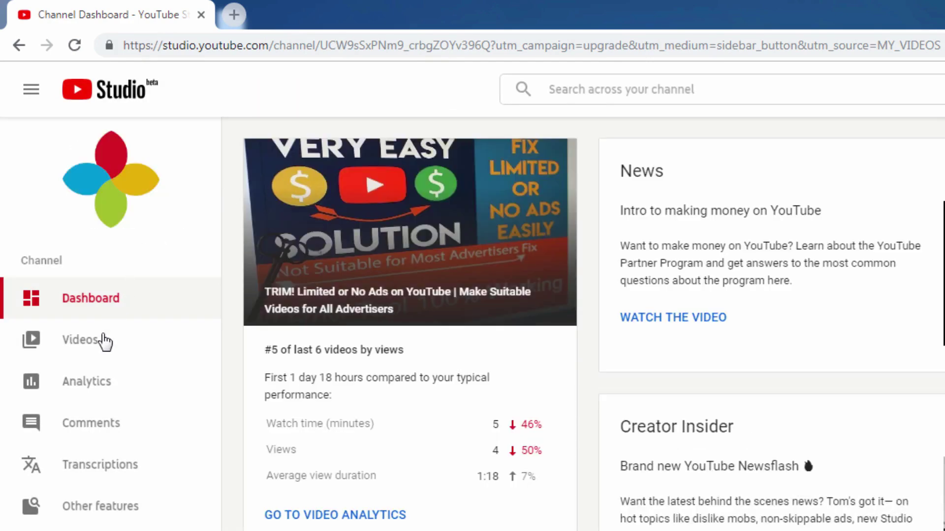
click(93, 354)
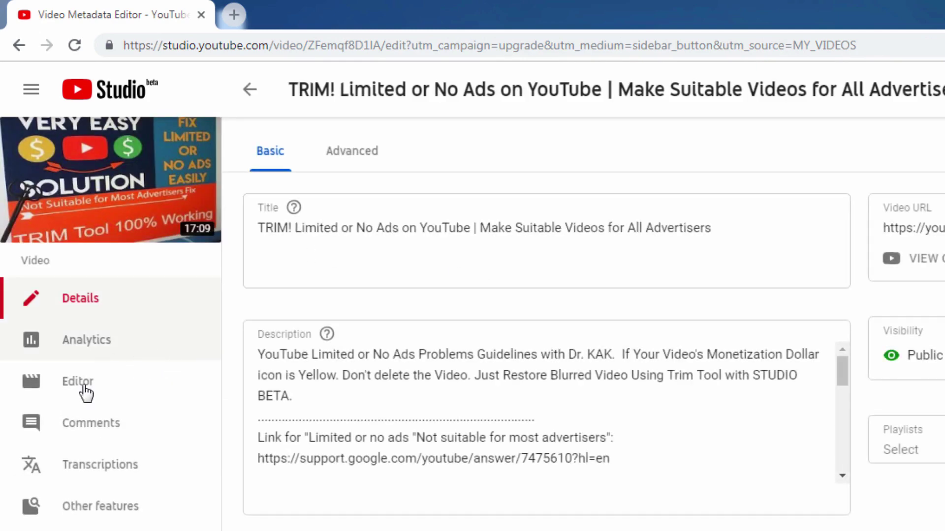
click(79, 382)
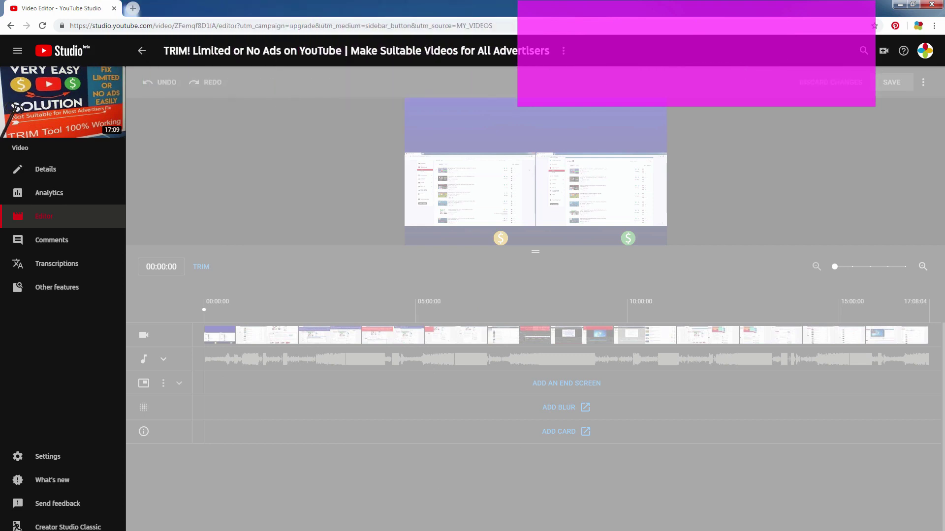
Restore and resize the browser window, then leave the editor and discard its changes.
click(913, 6)
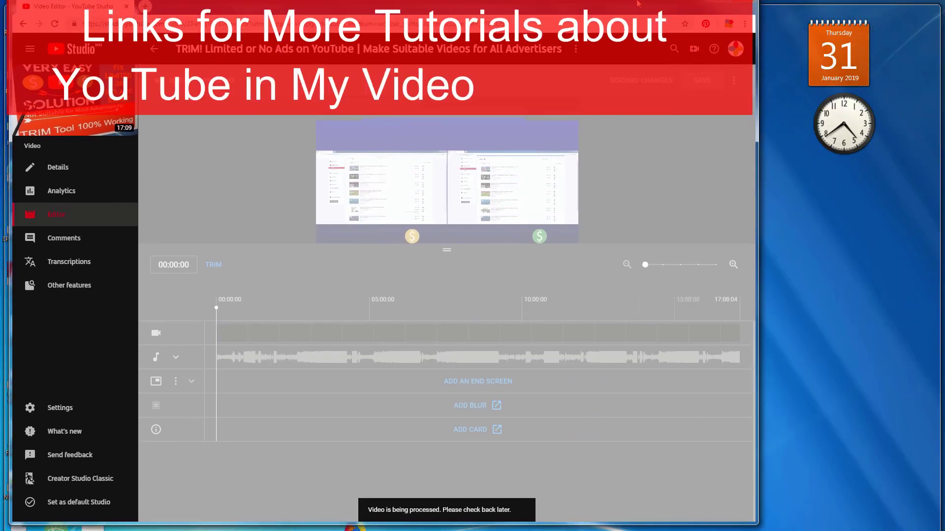
drag(637, 3, 669, 2)
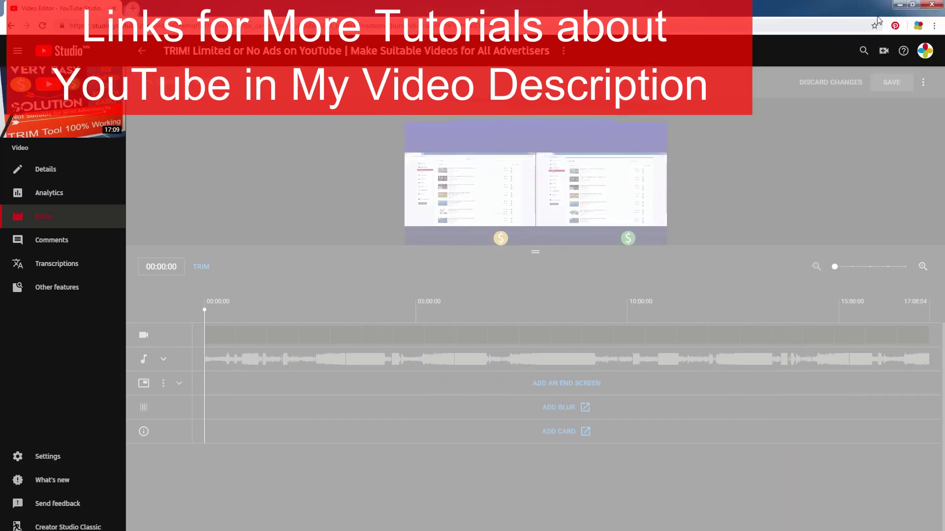
click(911, 6)
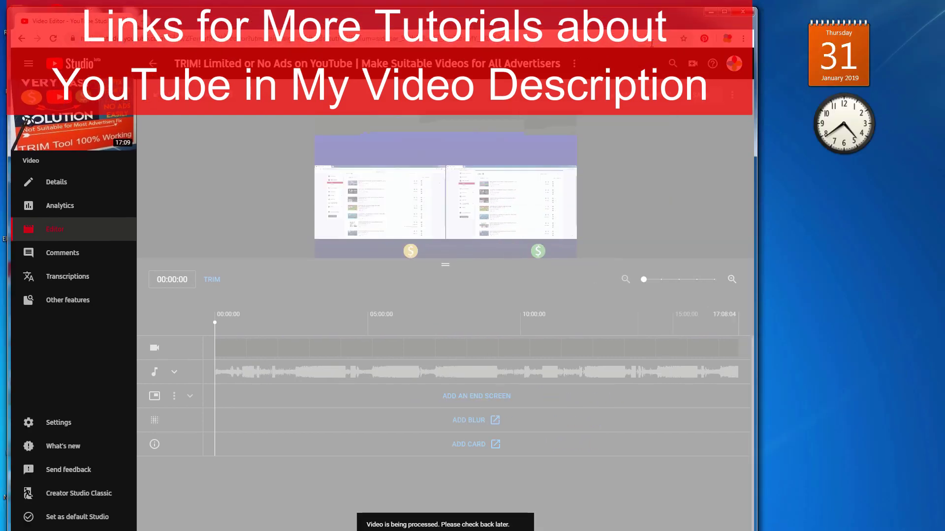
drag(638, 27, 636, 23)
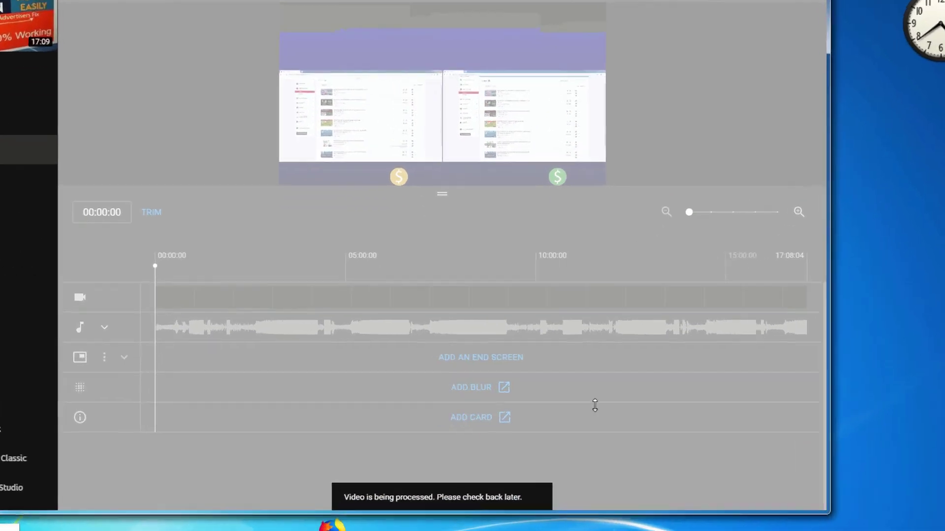
drag(541, 530, 559, 462)
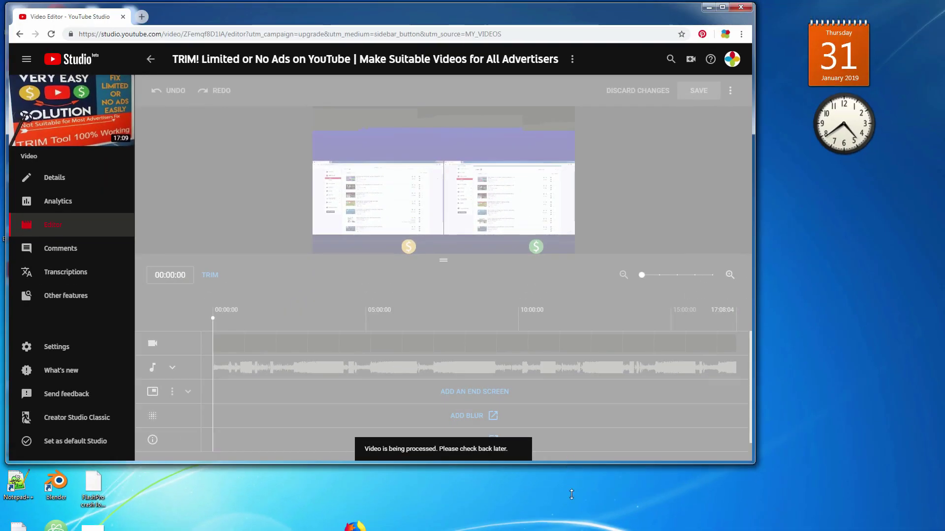
drag(571, 495, 571, 530)
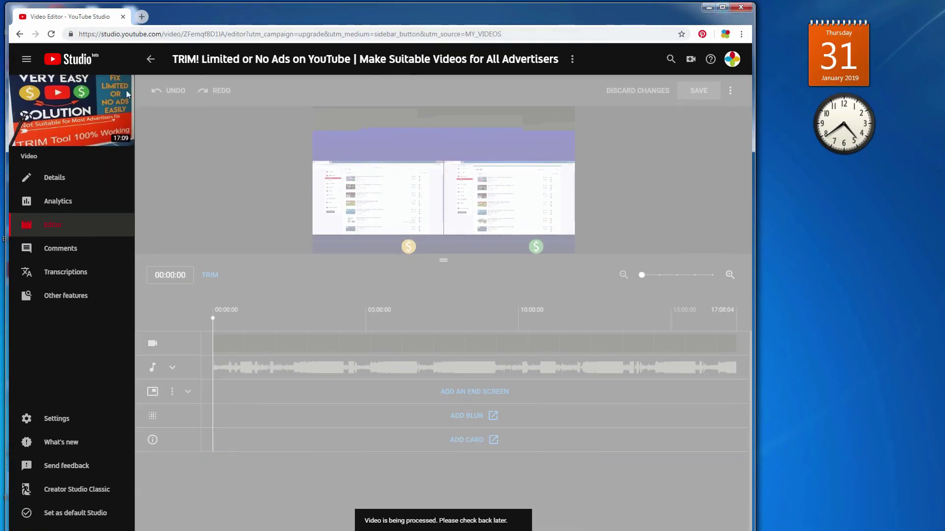
click(19, 34)
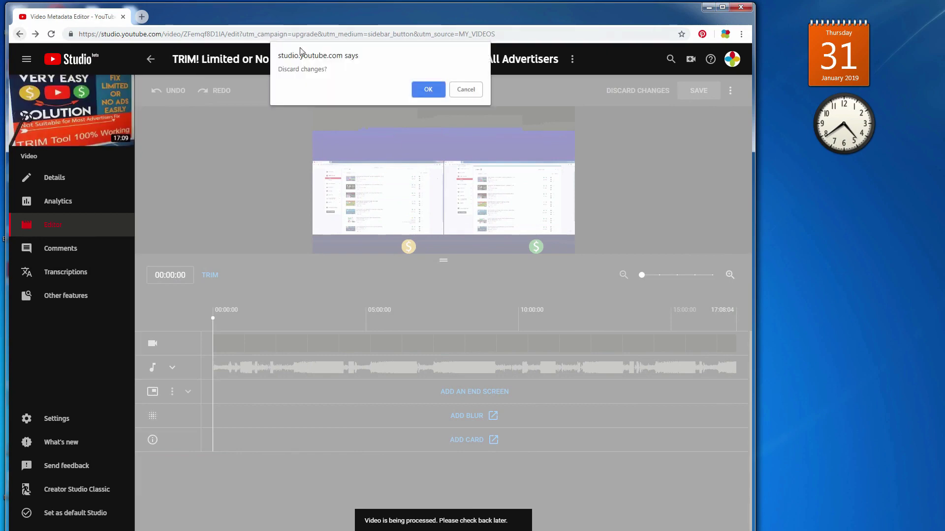
click(425, 91)
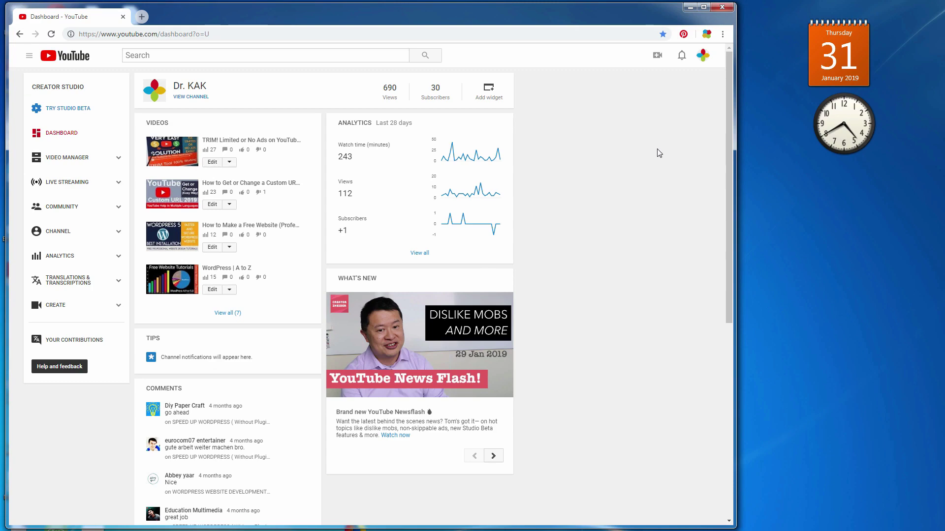
Scroll to the YouTube page footer and follow Send feedback to the Help Center.
drag(727, 93, 673, 112)
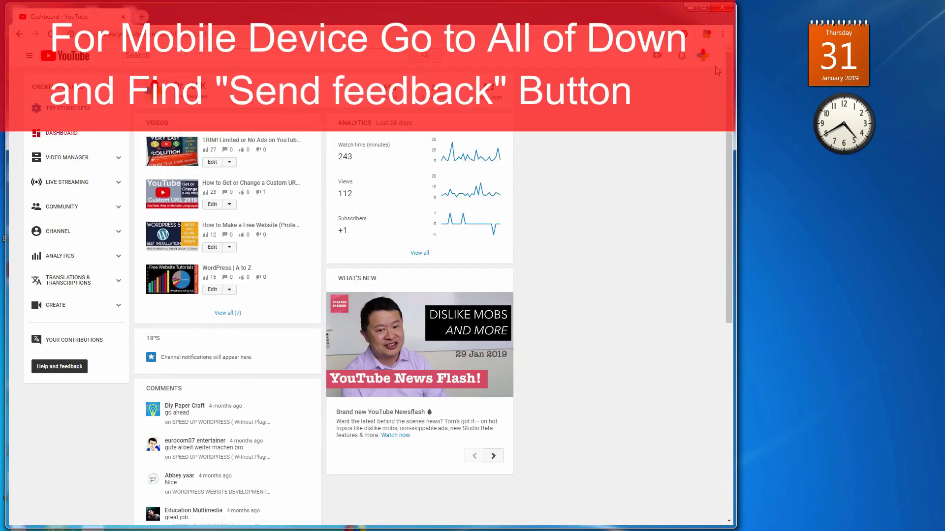
drag(727, 79, 706, 372)
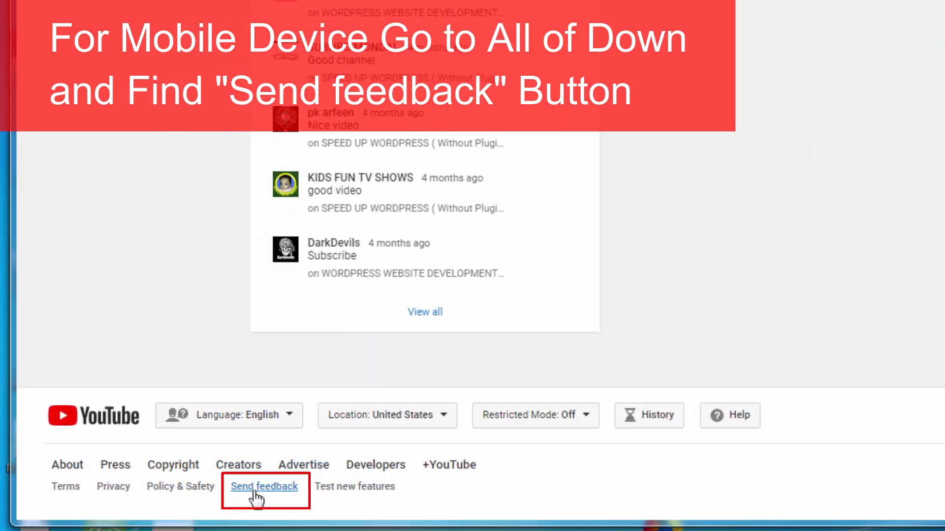
click(260, 487)
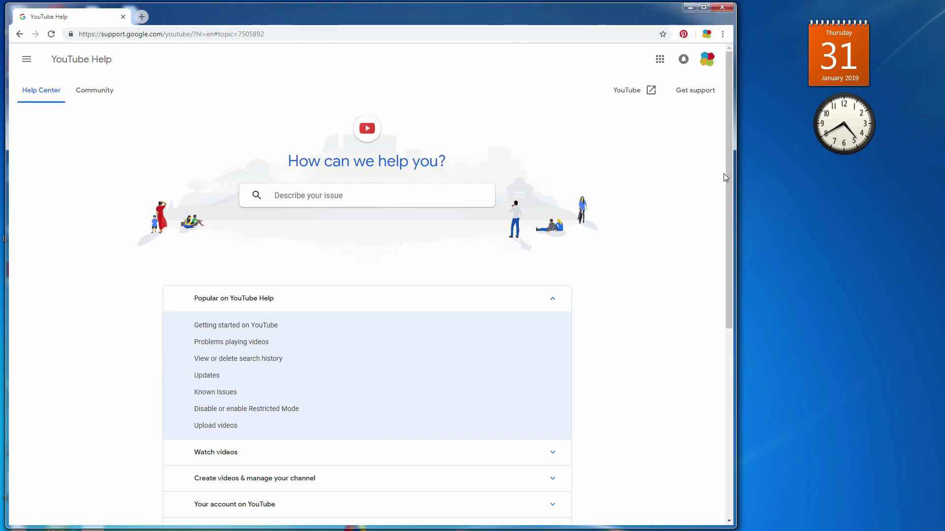
Scroll through the YouTube Help Center topics, ending back on the Video Manager list.
scroll(625, 293, down, 7)
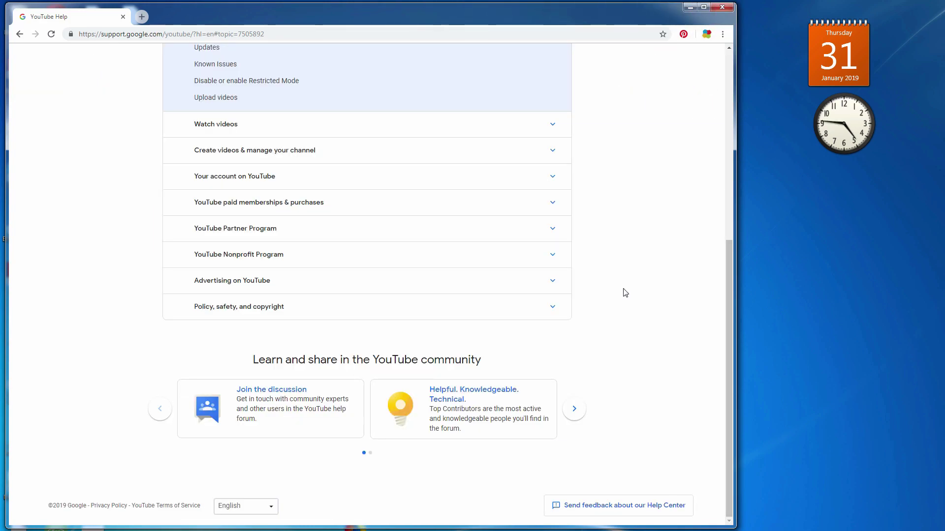
scroll(625, 294, up, 7)
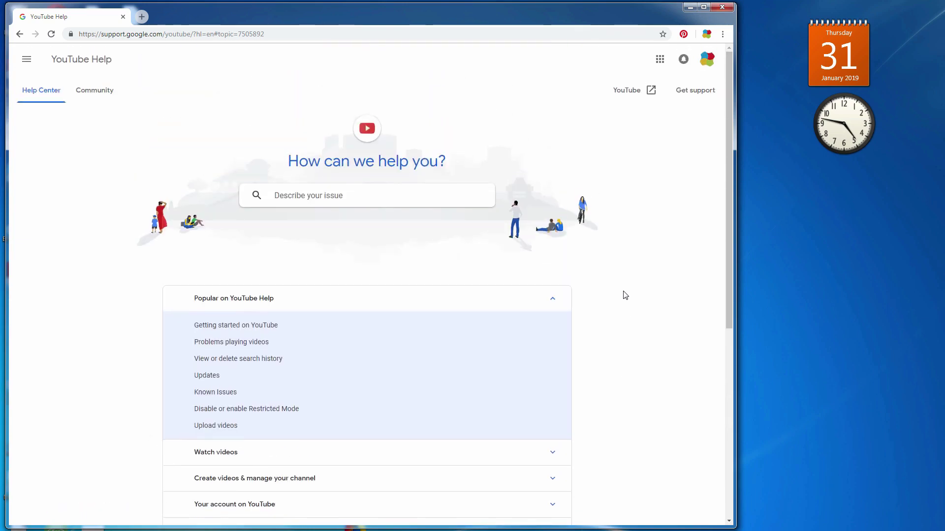
scroll(625, 294, down, 7)
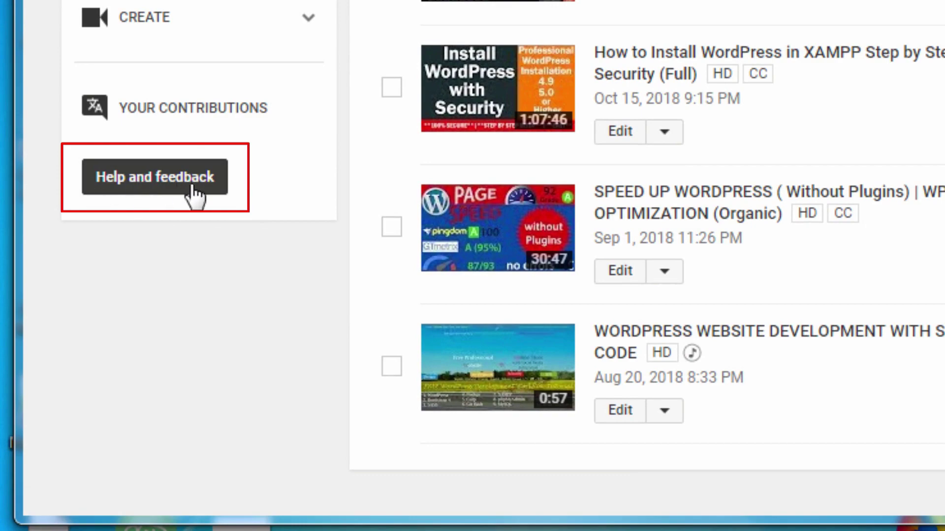
Start a Send feedback report from Help and feedback with a video-list screenshot attached.
click(139, 182)
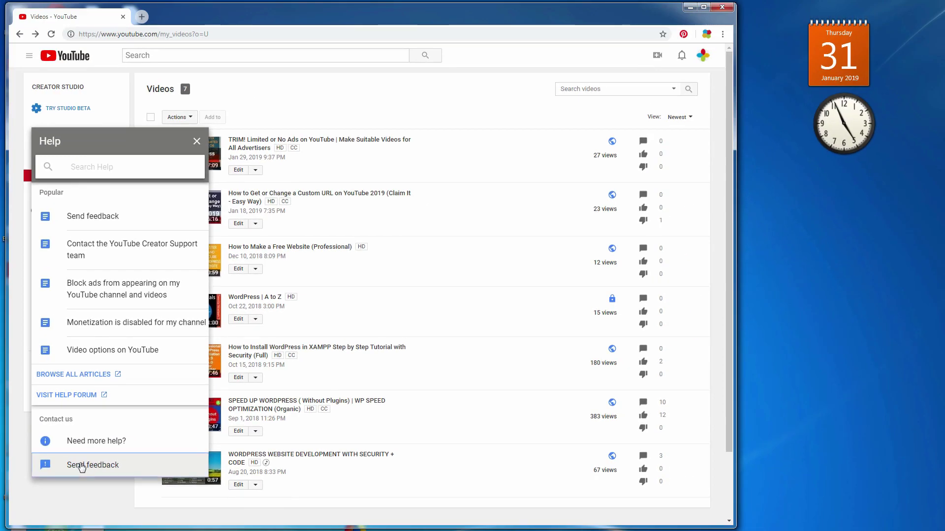
click(138, 440)
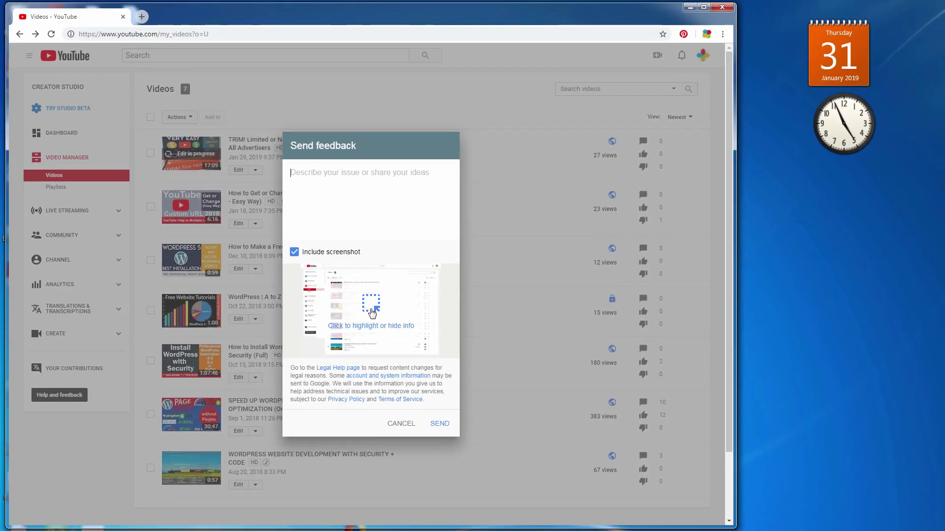
Highlight the first video's 'Edit in progress' thumbnail in the feedback screenshot and finish.
click(372, 312)
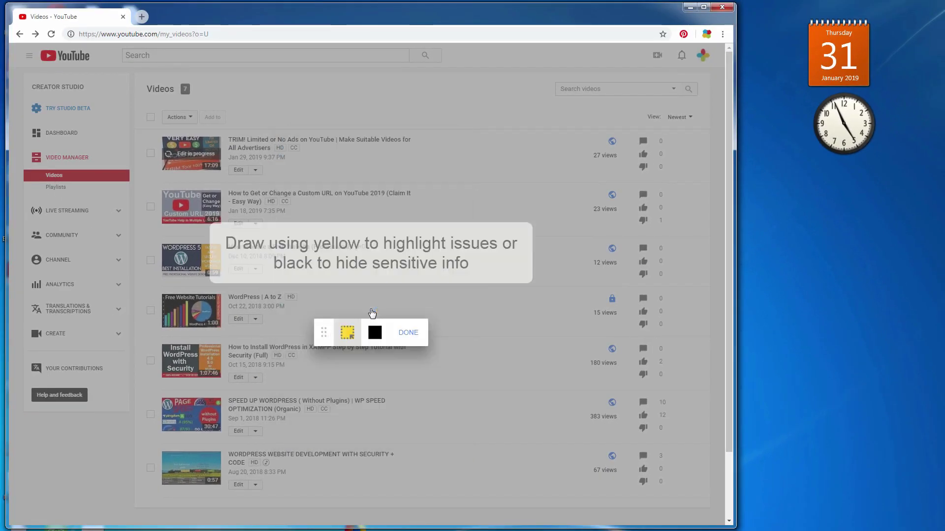
click(349, 339)
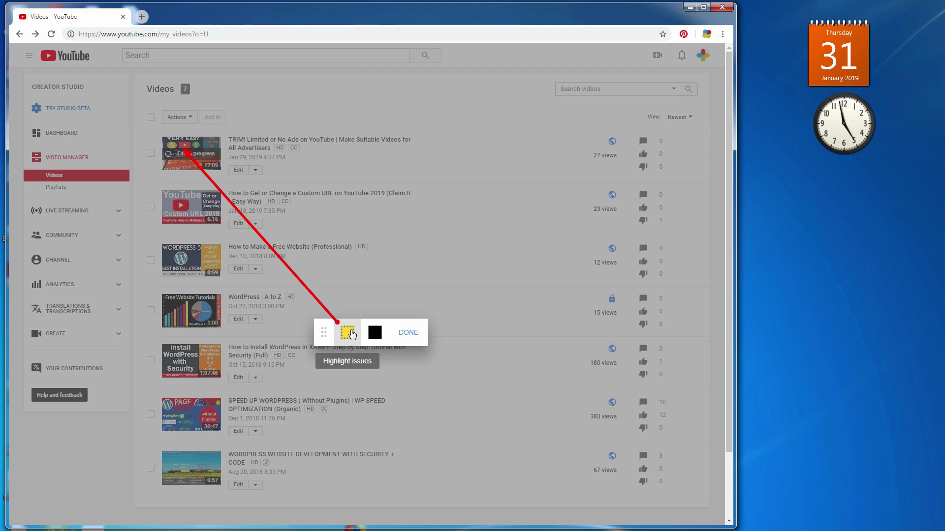
click(348, 333)
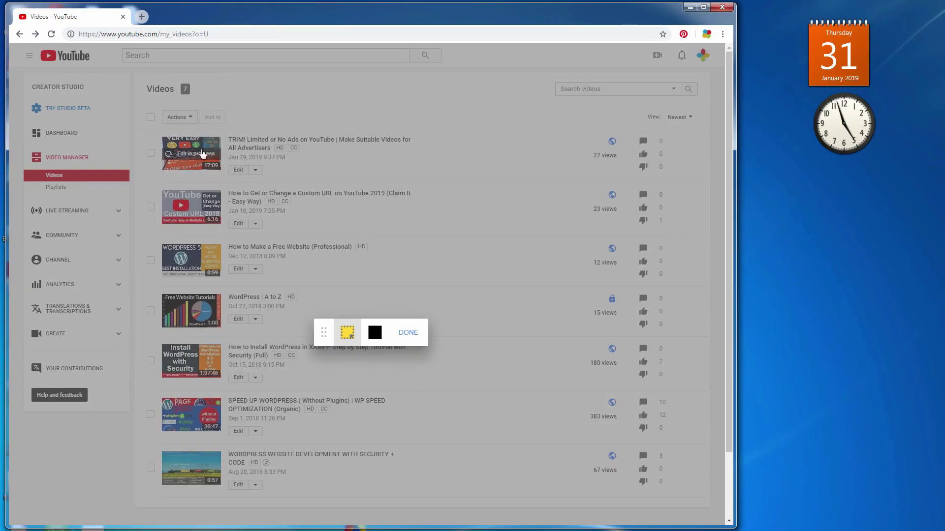
click(203, 153)
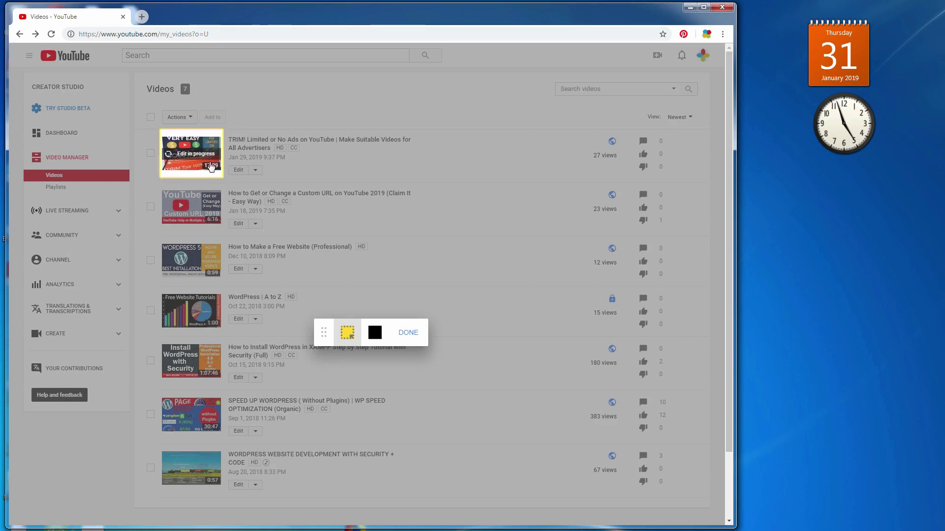
click(408, 333)
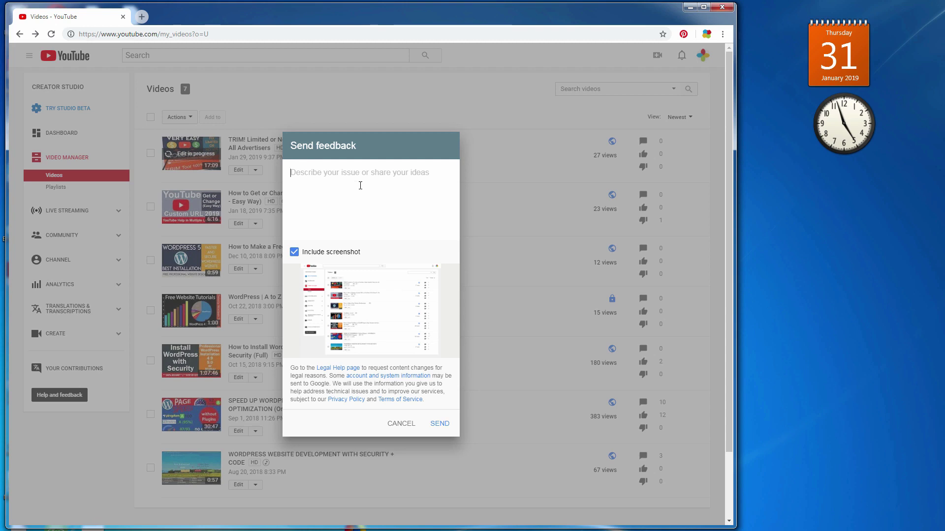
Paste the prepared 'Edit in Progress' problem description and delete its extra blank lines.
key(ctrl+v)
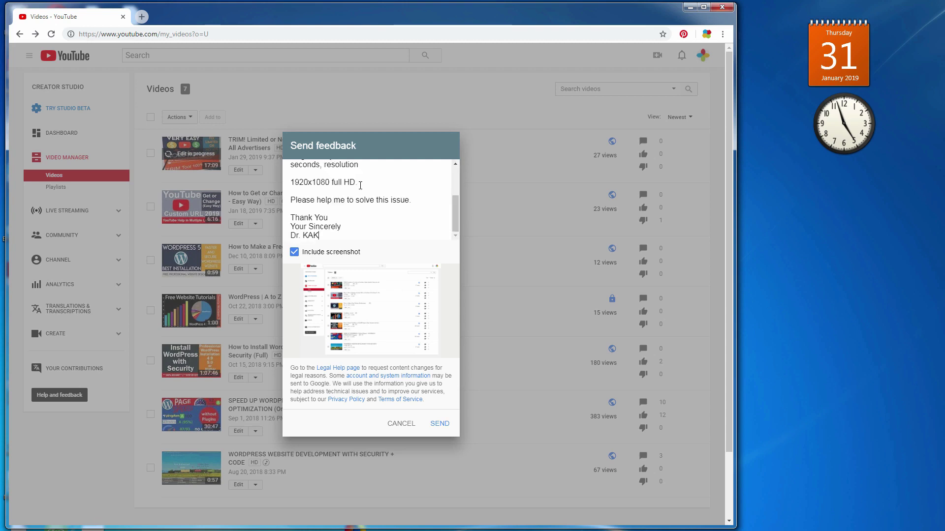
scroll(402, 198, up, 5)
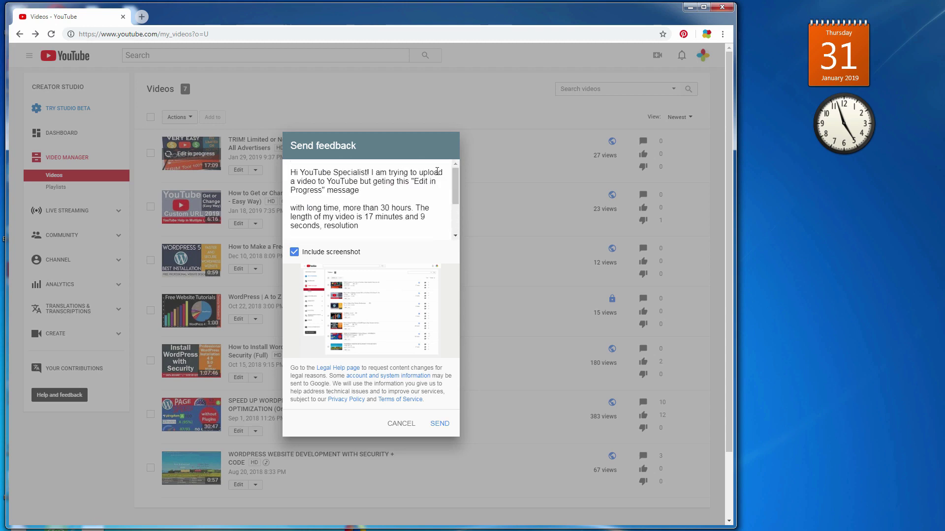
click(376, 188)
key(Delete)
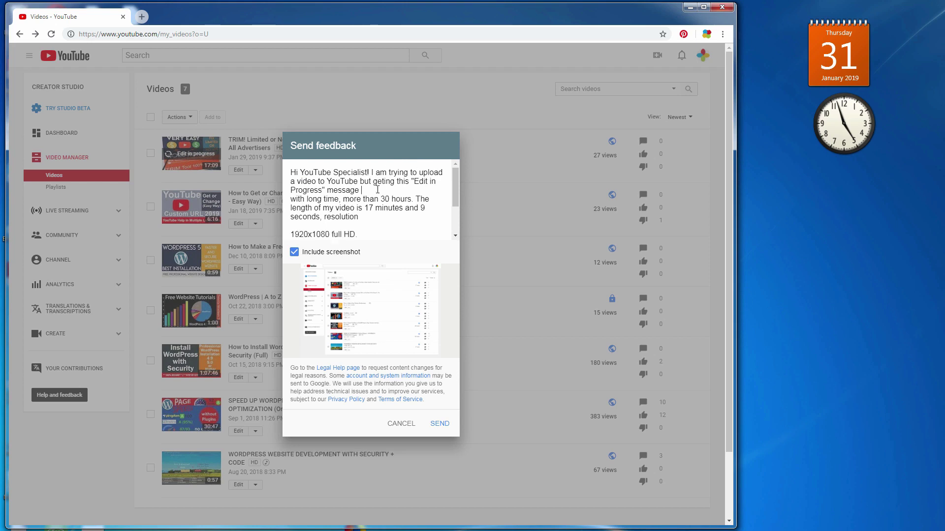
key(Delete)
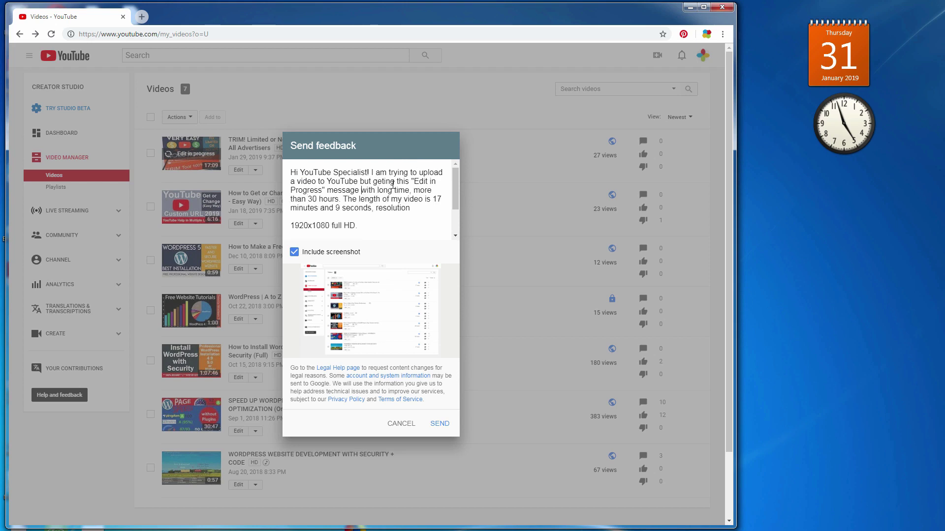
key(Delete)
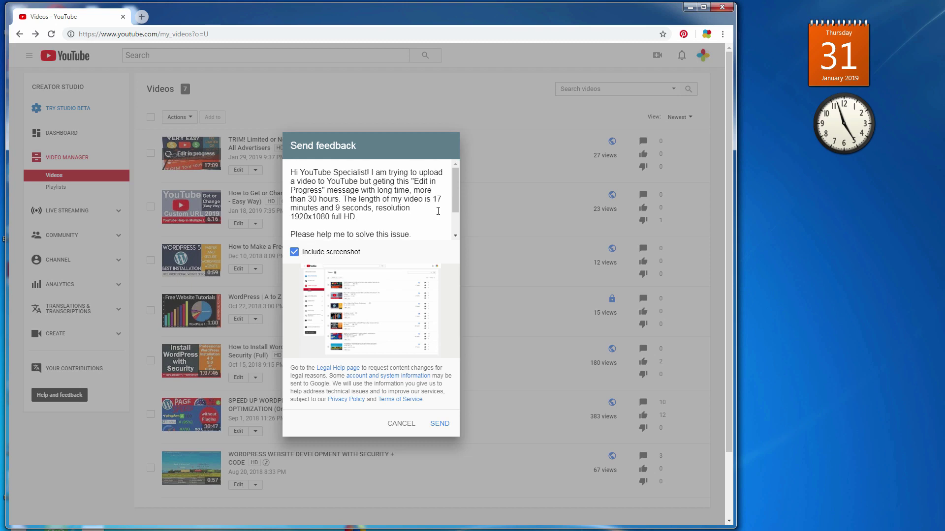
Send the feedback report with the highlighted screenshot.
scroll(344, 212, down, 2)
drag(458, 212, 446, 178)
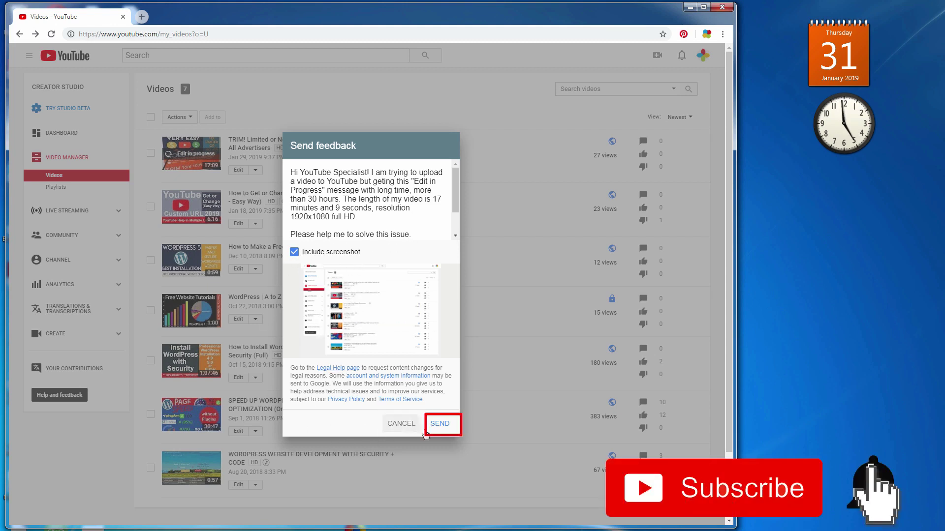
click(442, 430)
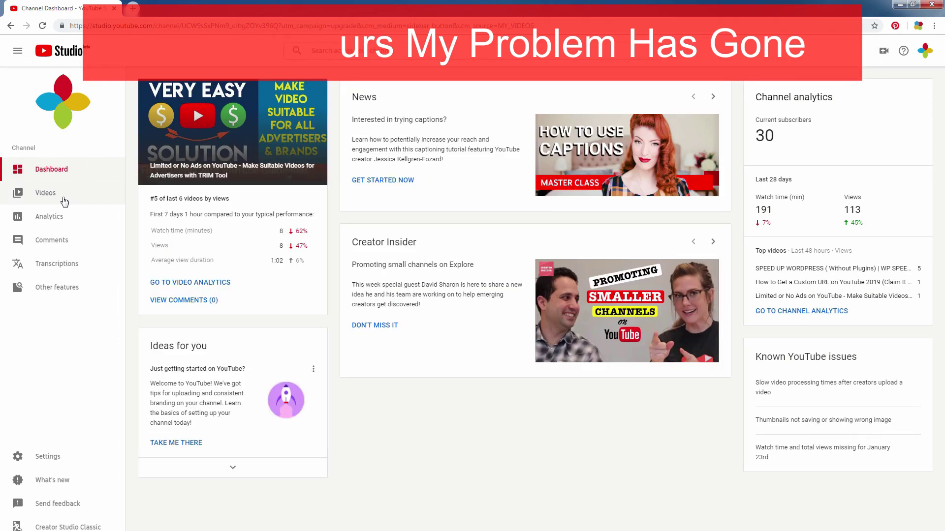
Go to the Videos page listing the channel's 7 uploads.
click(62, 198)
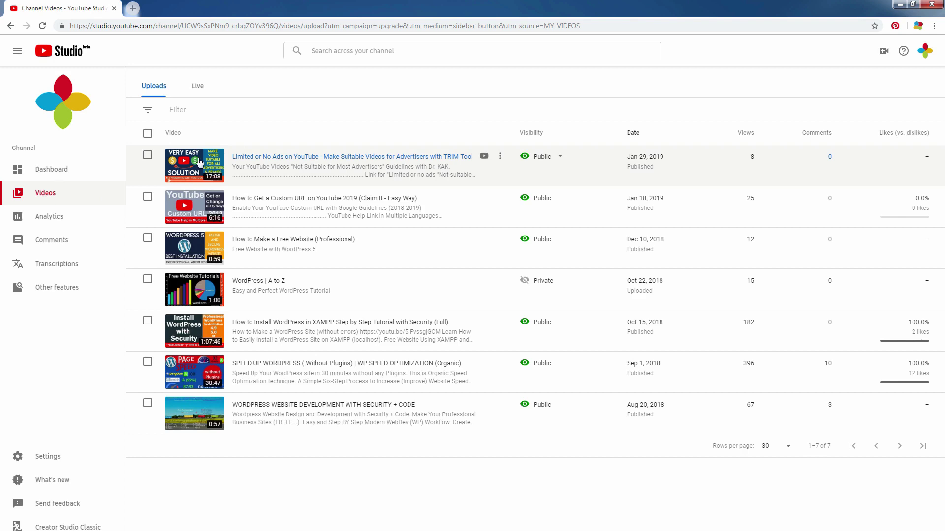
Open the TRIM video's details and switch to its Editor.
click(199, 162)
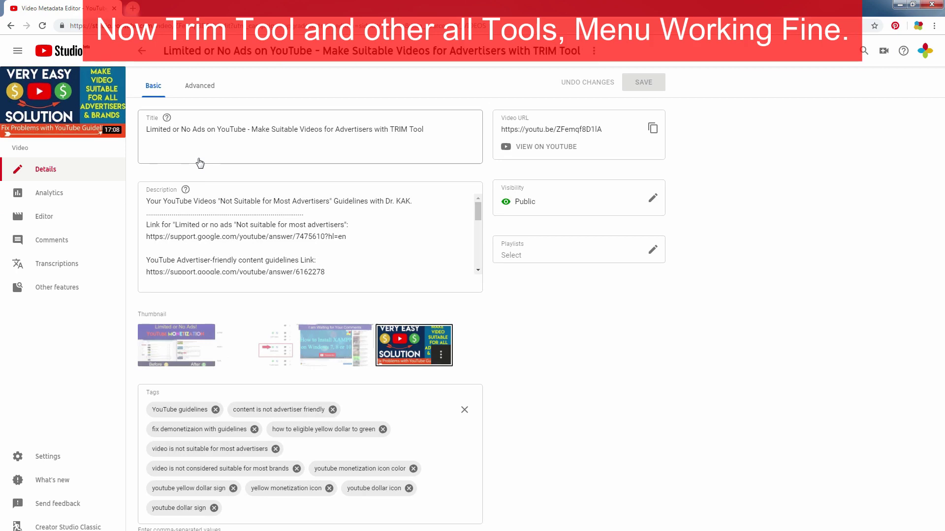
click(44, 216)
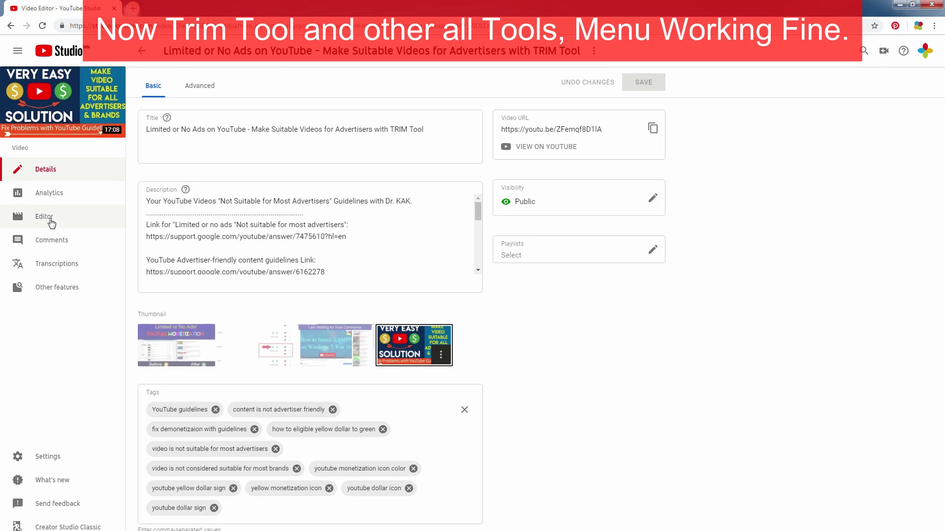